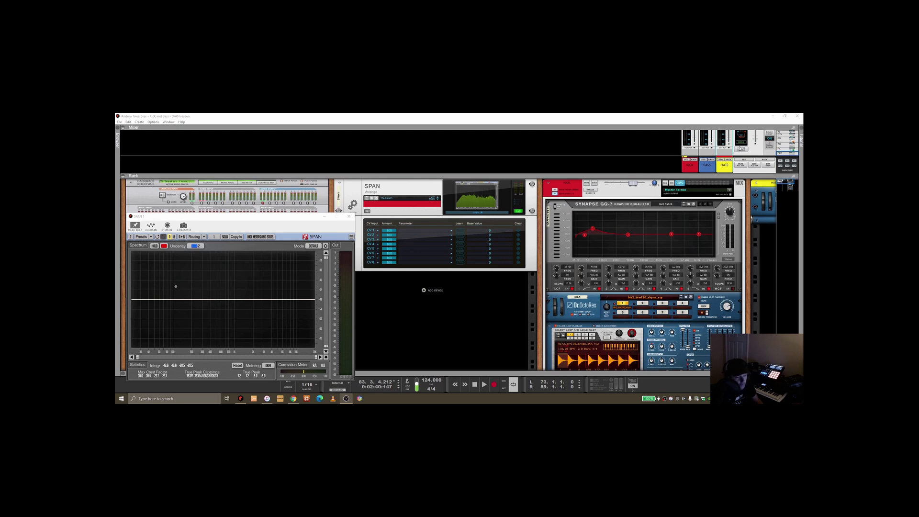
Step: Open the Master Section's Spectrum EQ window next to the SPAN analyser
click(744, 151)
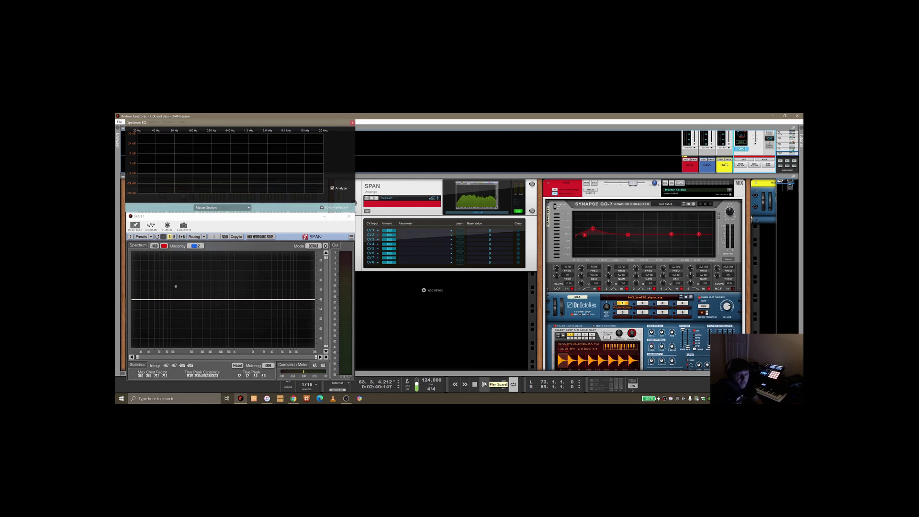
Step: Play the song so SPAN shows the kick spectrum in red and the bass in blue
click(483, 385)
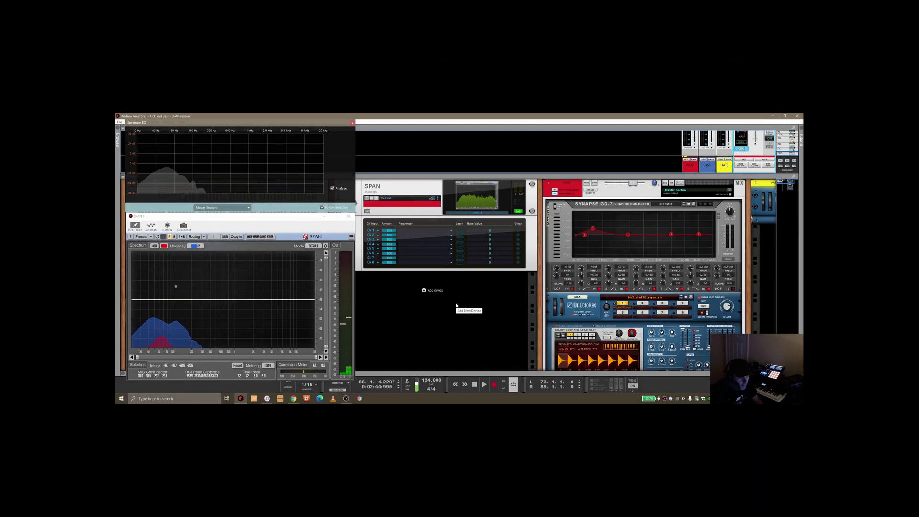
Step: Fold the KICK and BASS devices into strips and close the Spectrum EQ and SPAN 1 windows
click(546, 194)
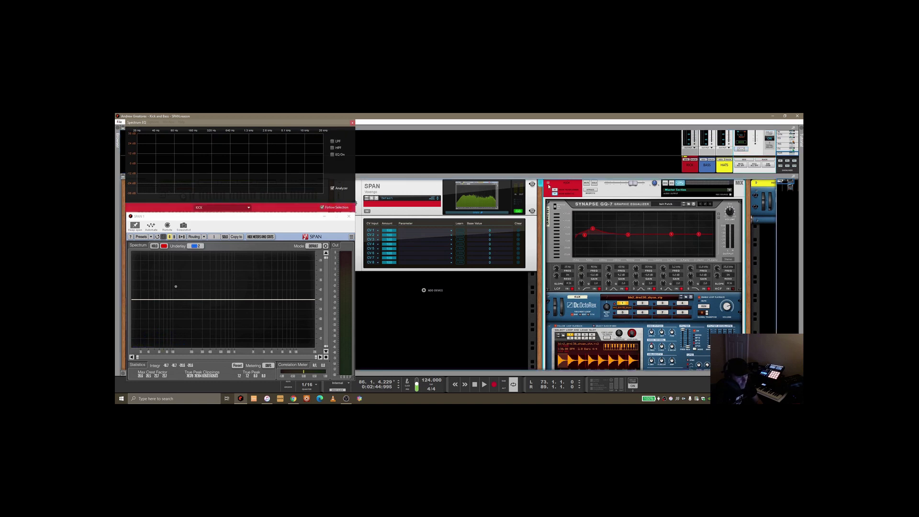
shift+click(547, 193)
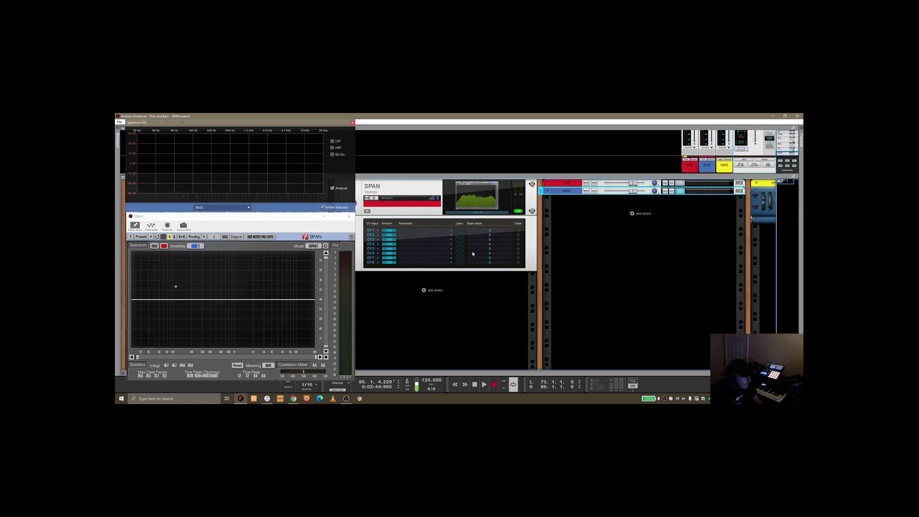
click(352, 122)
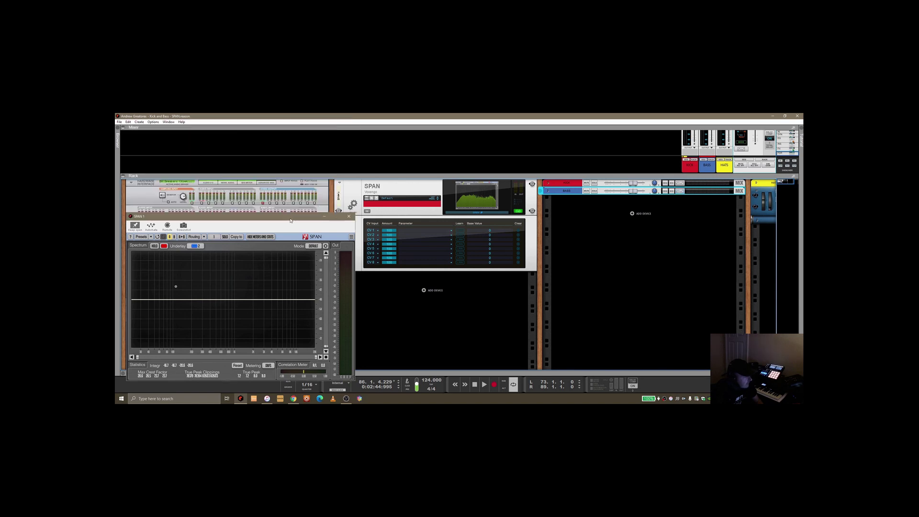
click(349, 216)
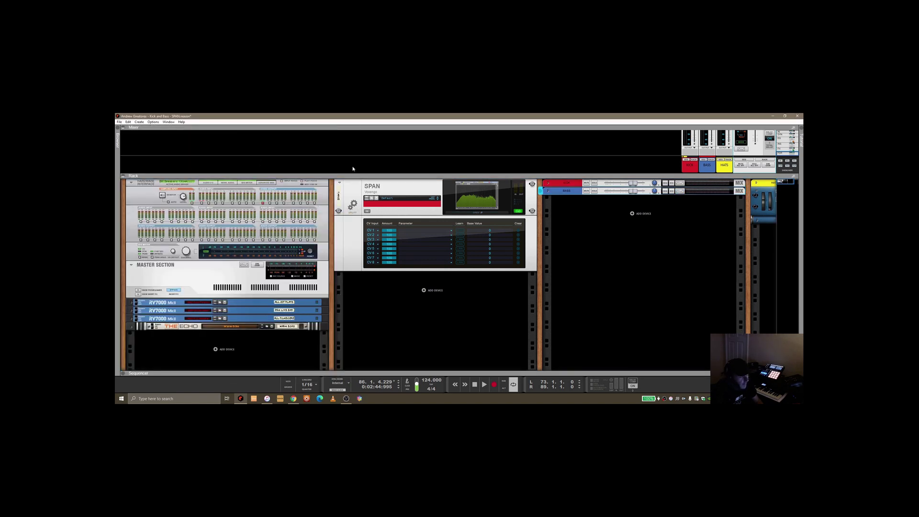
Step: Select the KICK and BASS strips in turn, then unfold the KICK channel's devices
click(560, 184)
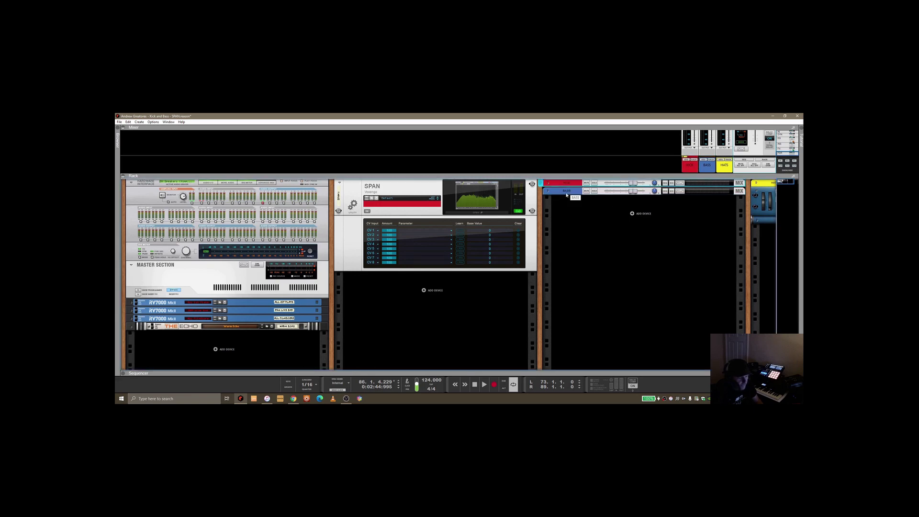
click(566, 192)
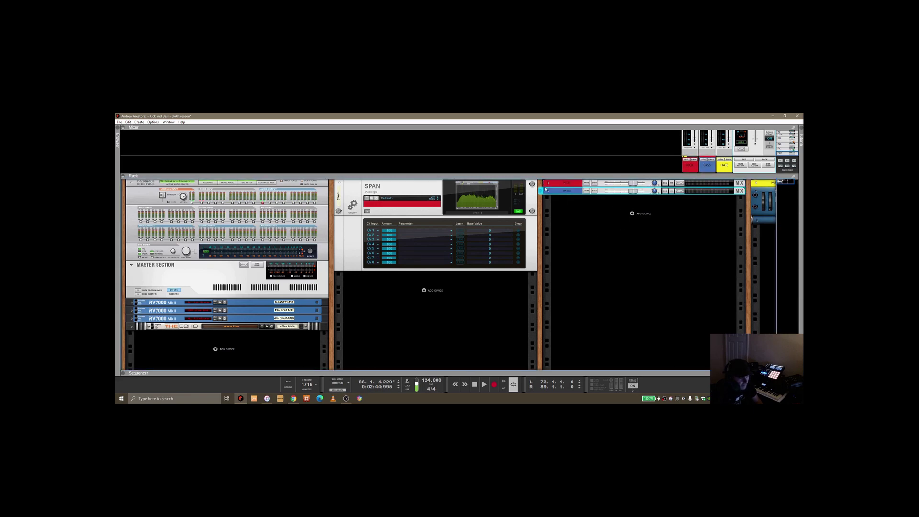
click(567, 183)
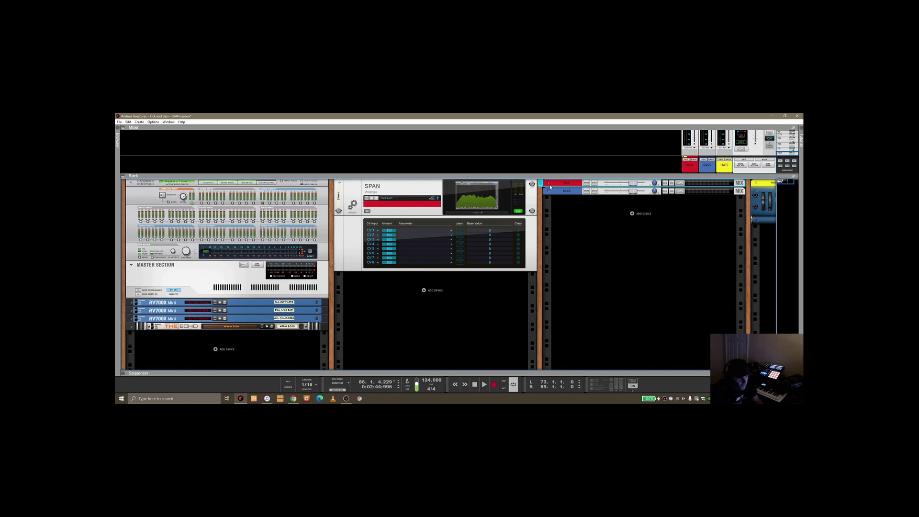
click(549, 185)
Step: Scroll through the KICK channel's GQ-7 EQ, then flip the rack to its back-panel cabling
scroll(594, 252, down, 1)
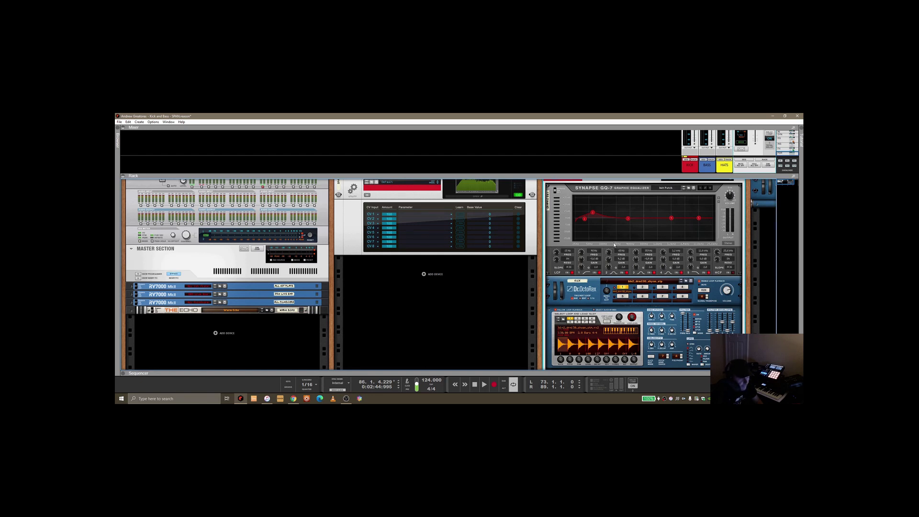
scroll(605, 240, down, 3)
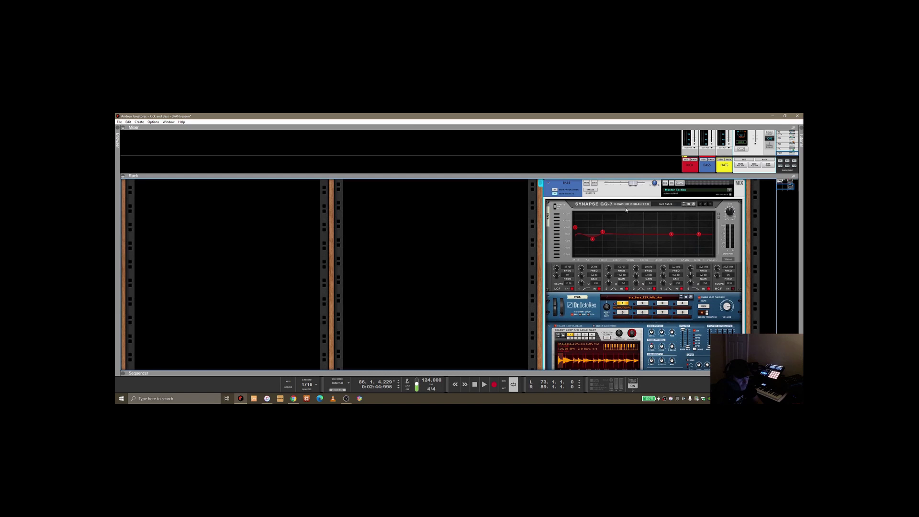
scroll(610, 252, up, 3)
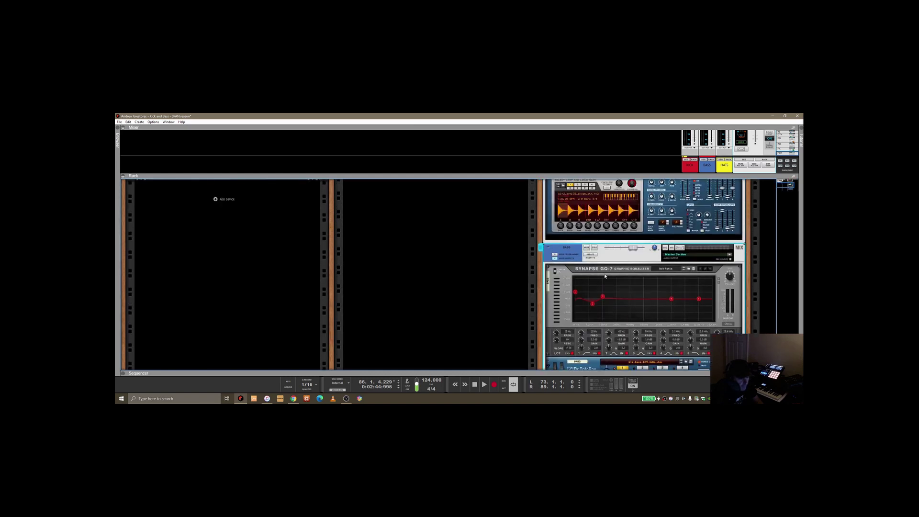
key(Tab)
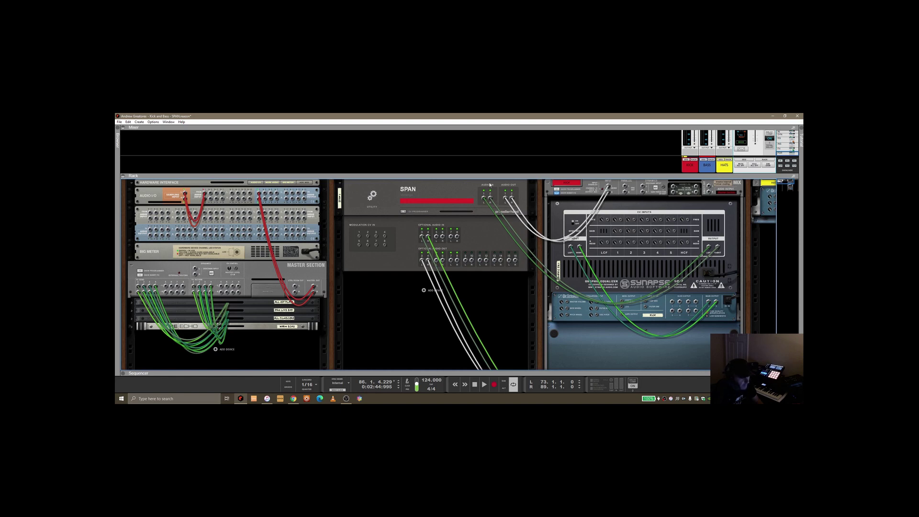
Step: Follow the rear cabling down to the BASS mix channel, then flip the rack back to front
scroll(631, 272, down, 4)
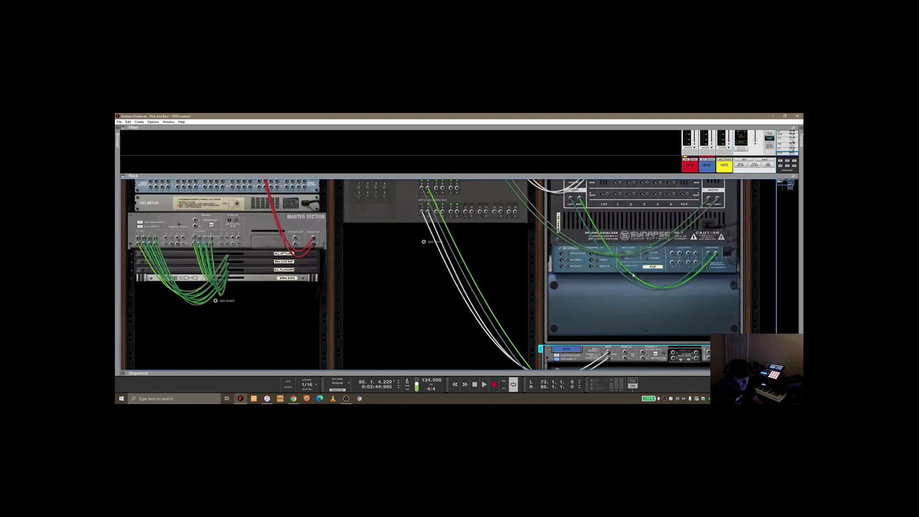
scroll(630, 319, down, 2)
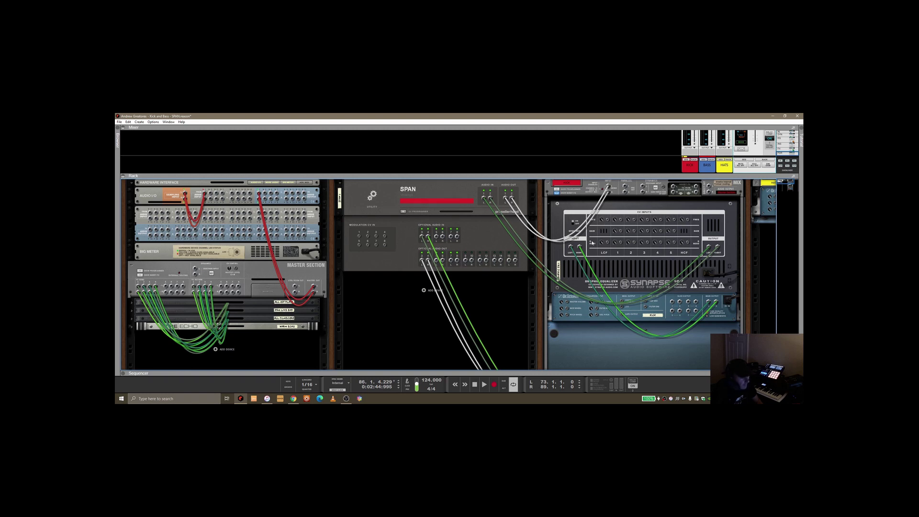
key(Tab)
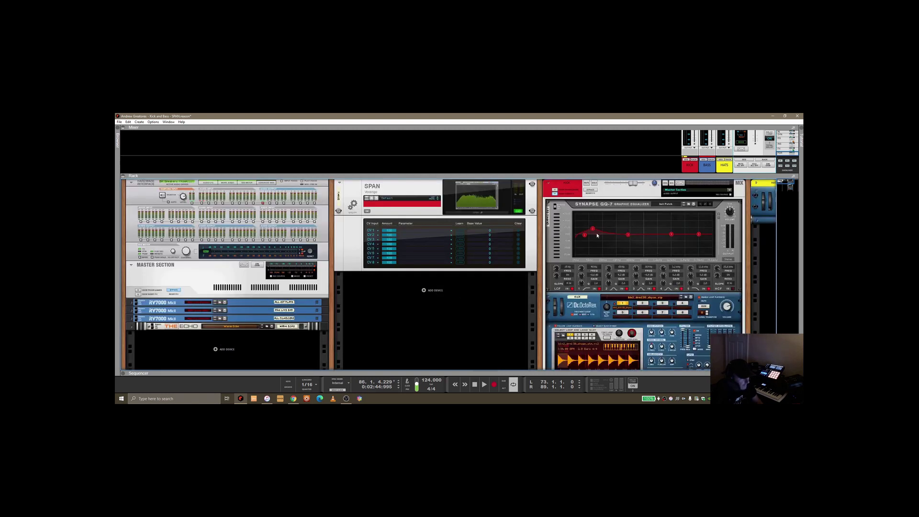
Step: Open SPAN 1's channel routing and leave one Input Routing channel unassigned
click(482, 214)
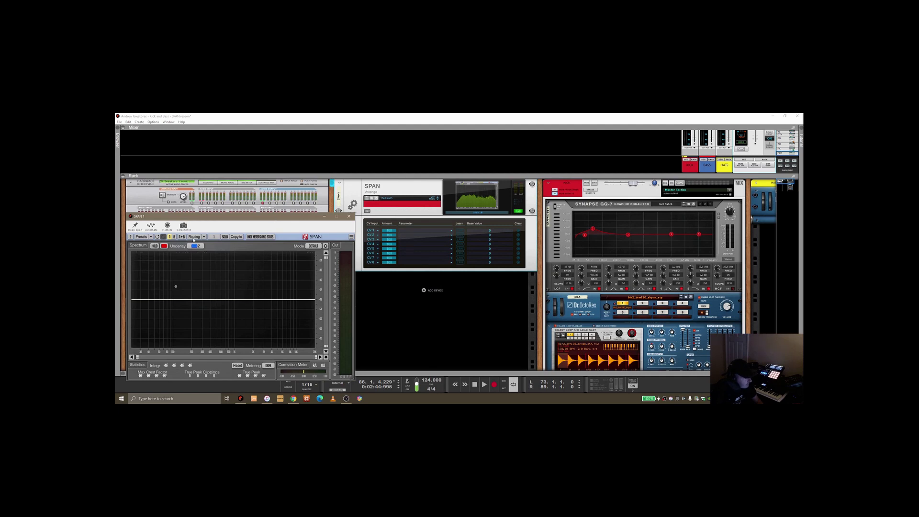
click(194, 236)
drag(254, 273, 256, 257)
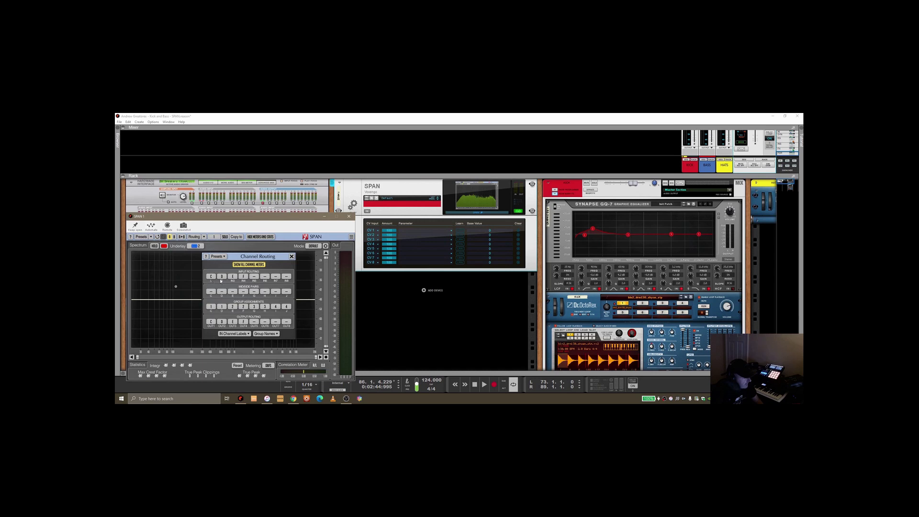
click(255, 276)
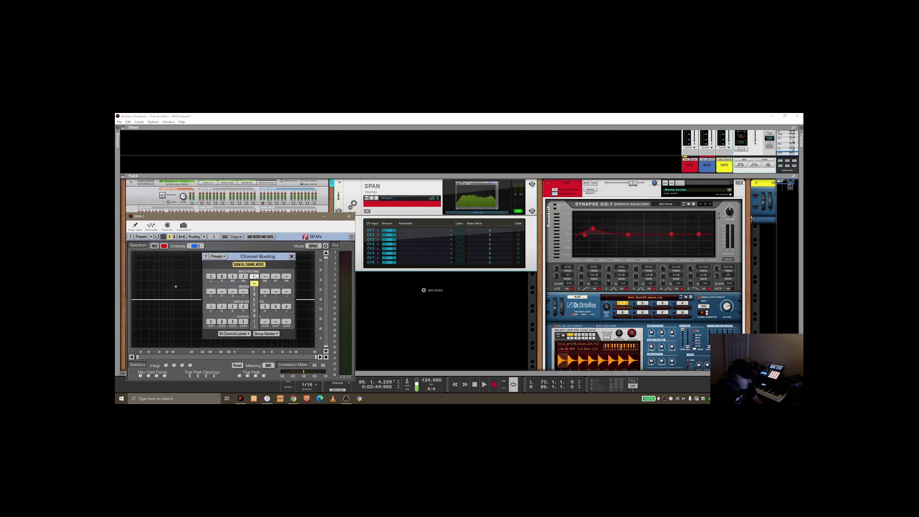
click(254, 282)
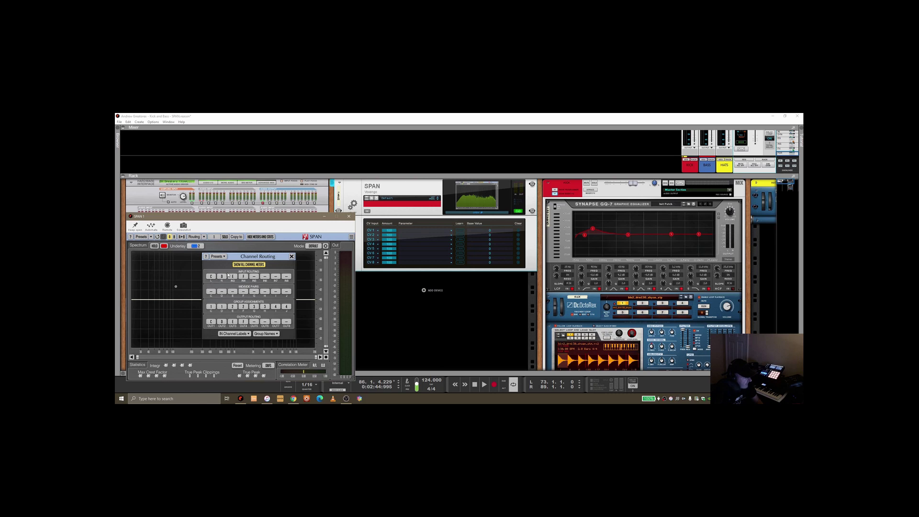
Step: Close the SPAN window and flip the rack to its back and front again
click(349, 215)
key(Tab)
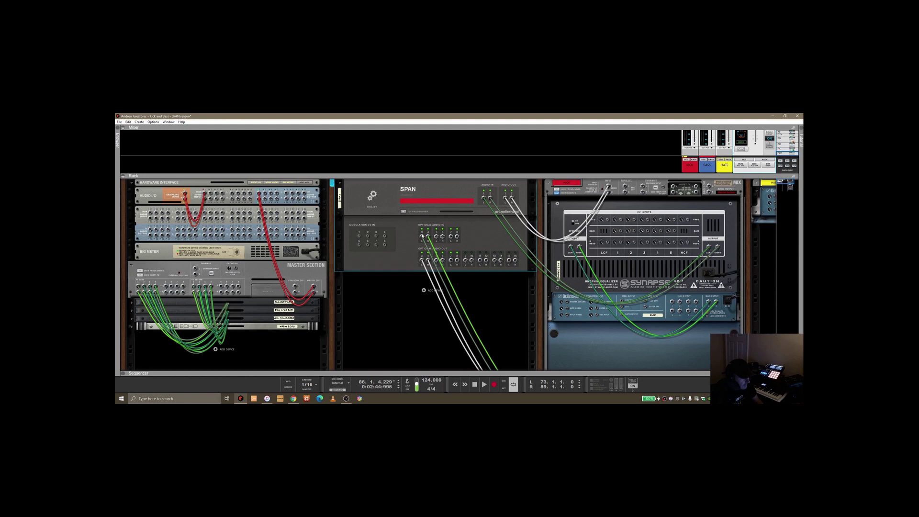
key(Tab)
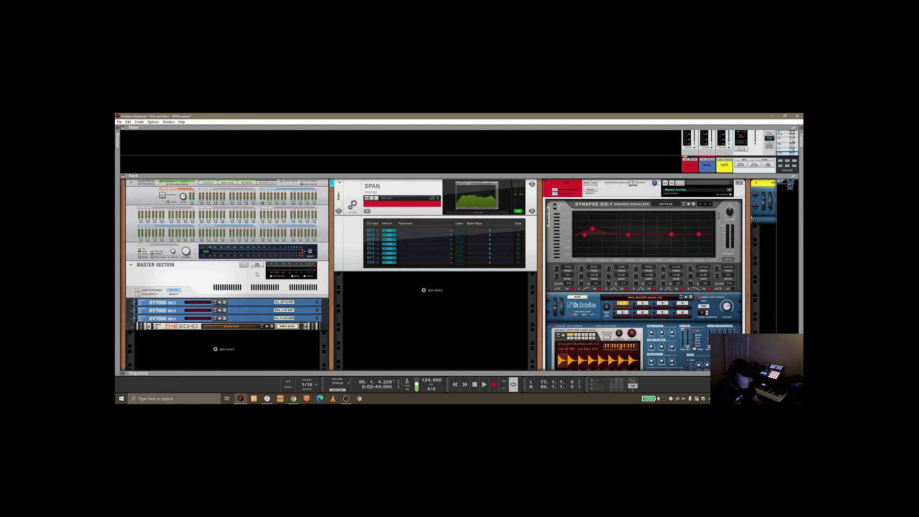
Step: In SPAN 1, enable hints, show channel group 1 with group 2 as underlay, and reopen Spectrum EQ
click(457, 213)
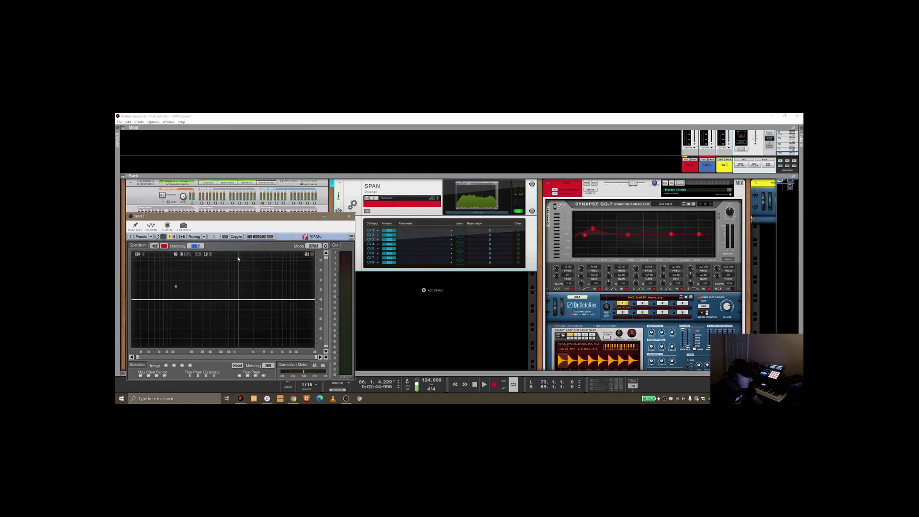
click(130, 236)
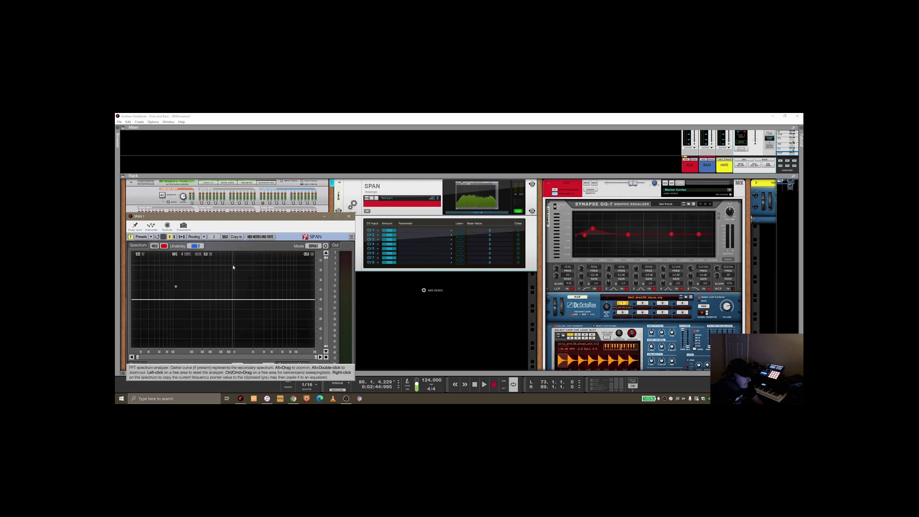
click(216, 238)
click(217, 238)
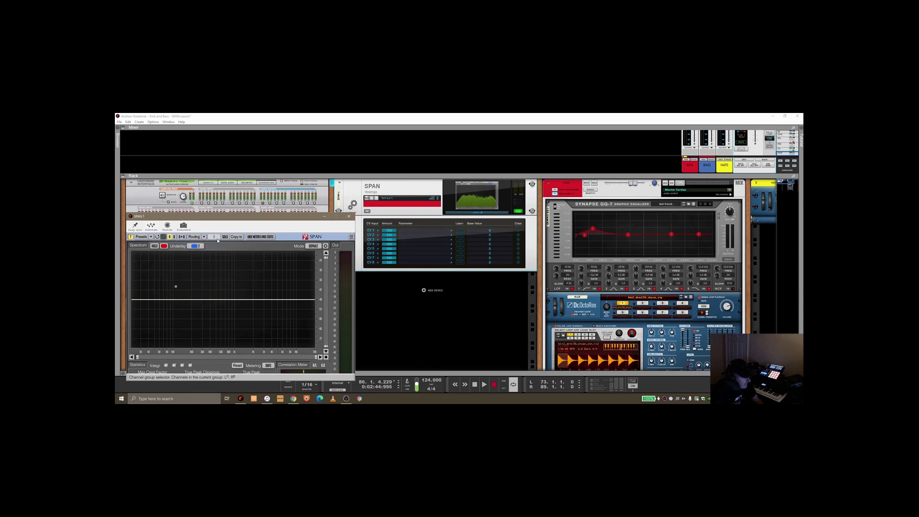
click(215, 237)
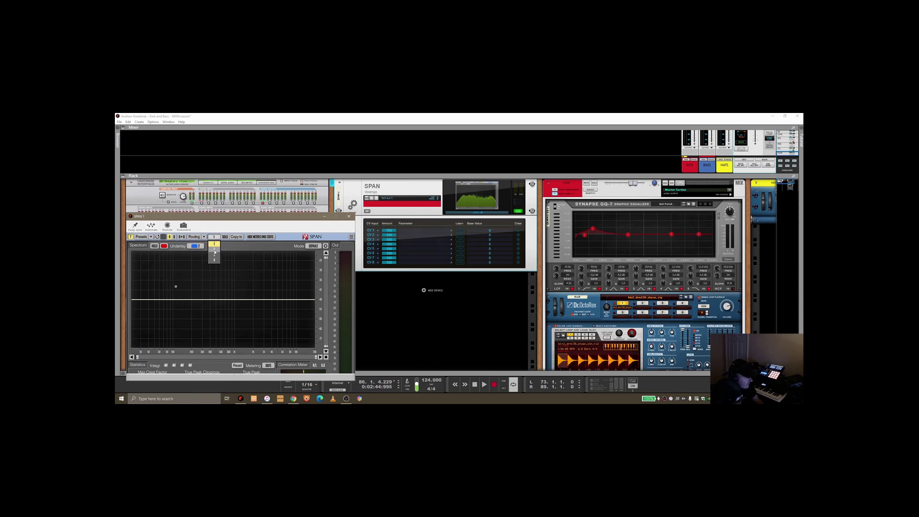
click(214, 251)
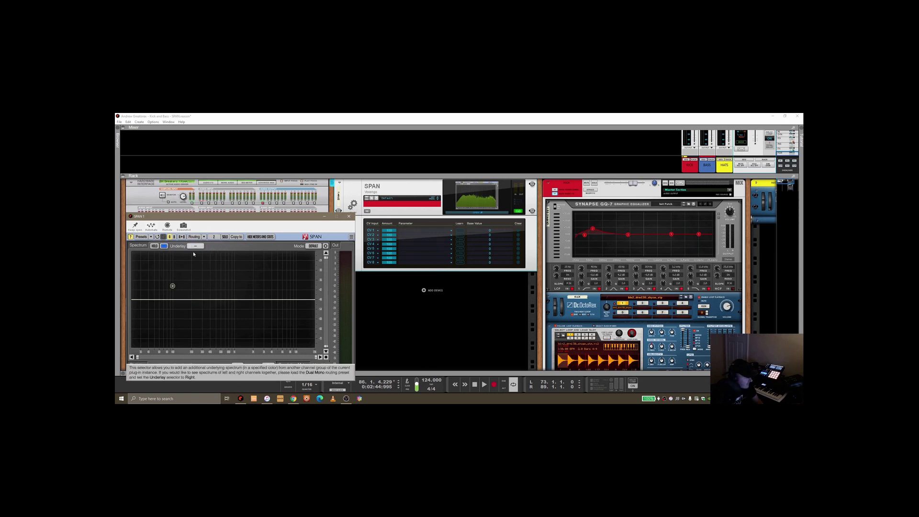
click(217, 244)
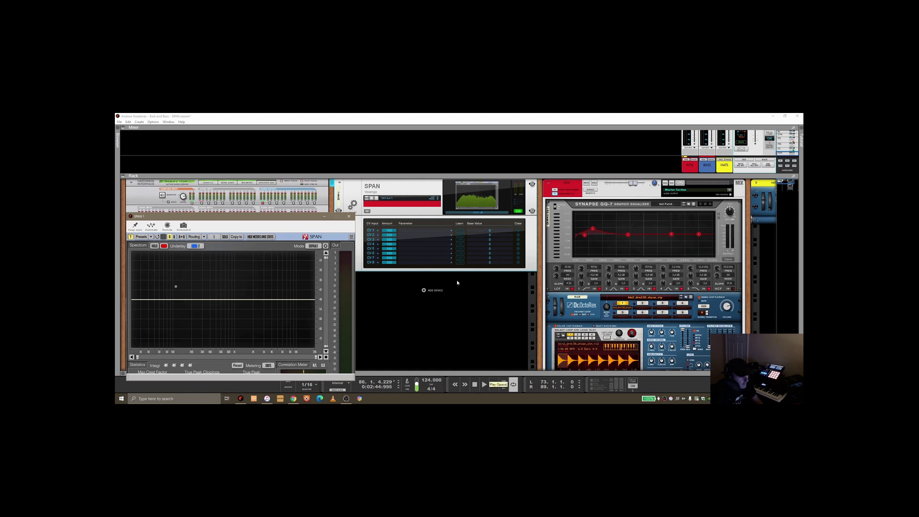
click(744, 150)
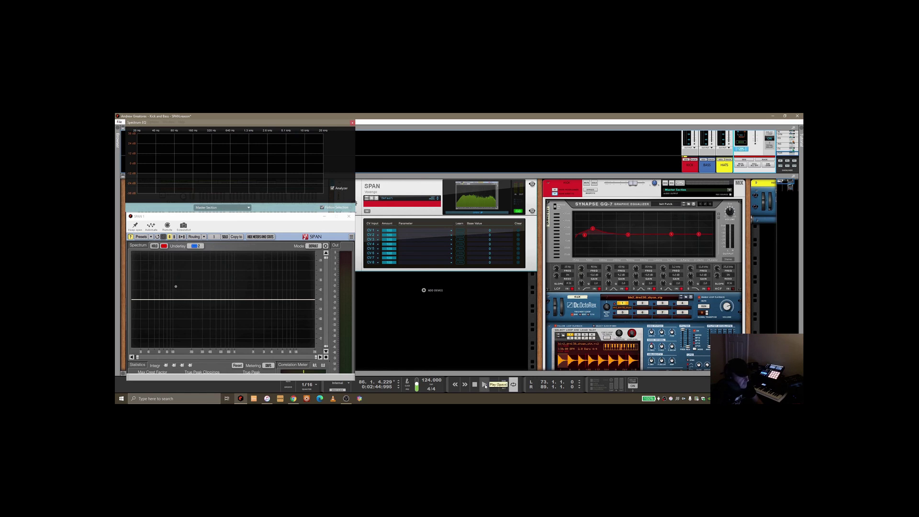
Step: Play the song, fold the BASS channel's devices, and reopen SPAN 1 to compare kick and bass
click(485, 385)
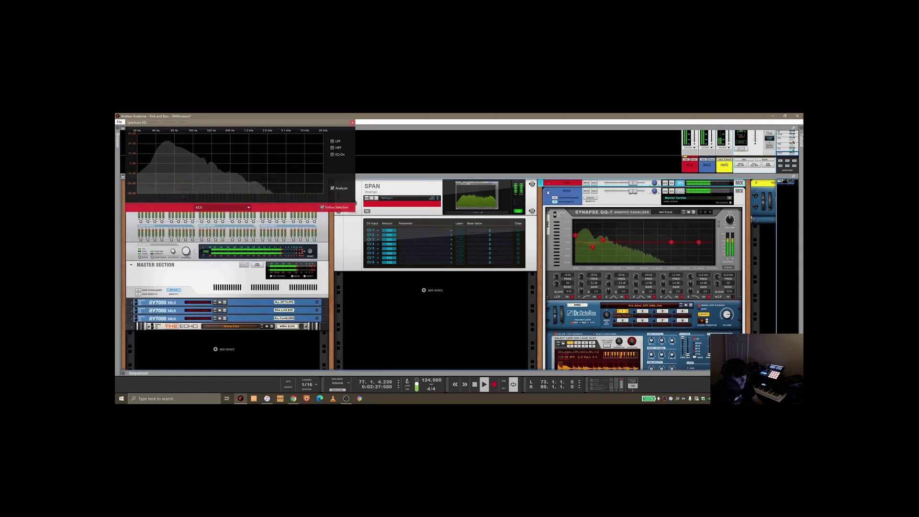
click(548, 191)
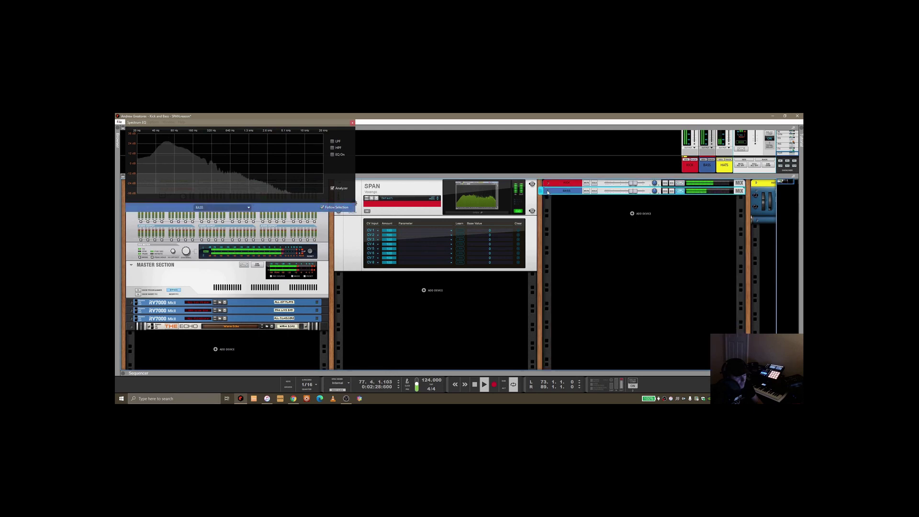
click(476, 213)
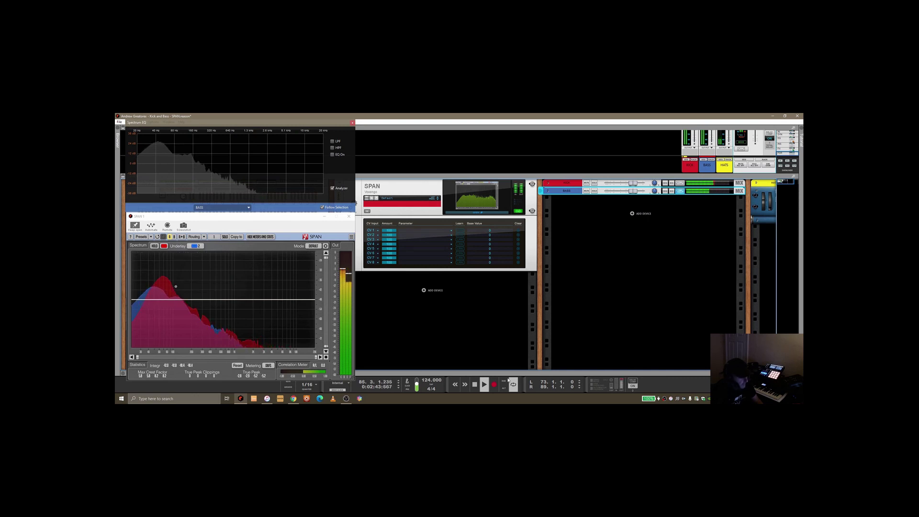
Step: Stop playback, listen once more and stop again, then scroll back up the rack
click(473, 383)
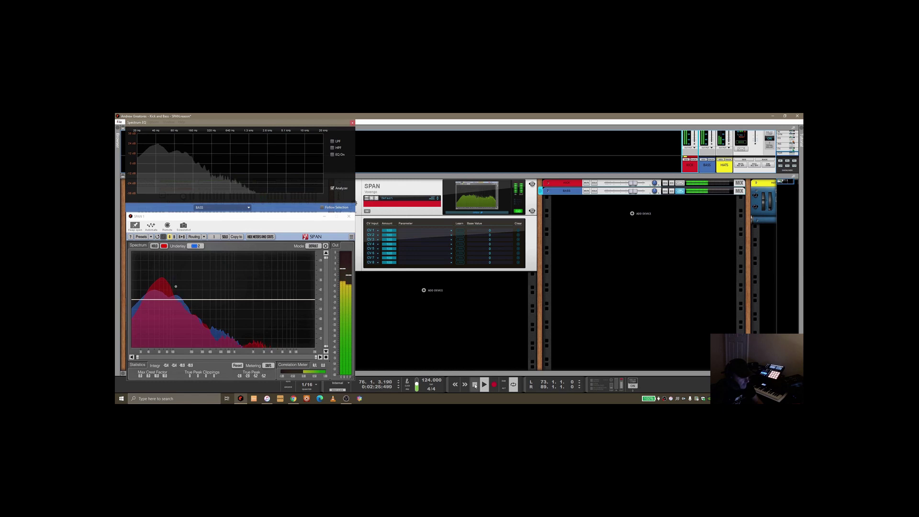
click(475, 385)
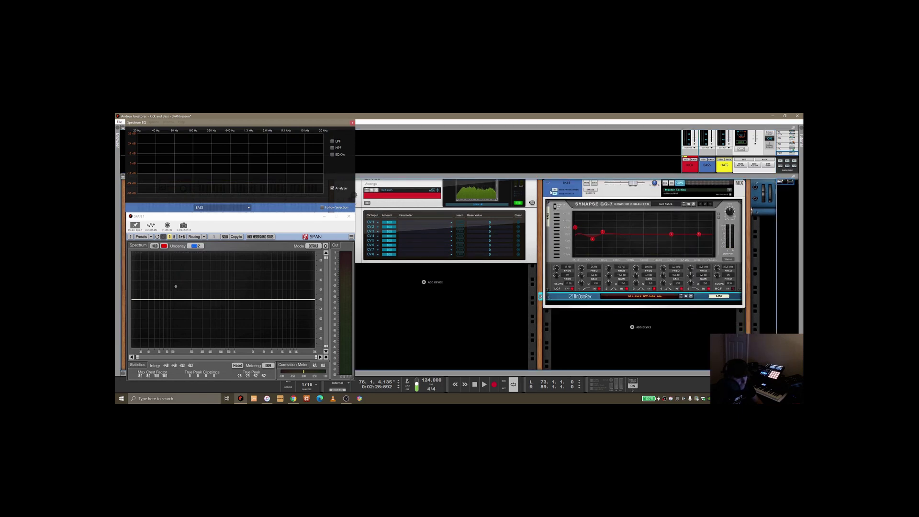
scroll(557, 218, up, 1)
Step: Unfold KICK, fold its Dr.OctoRex, and toggle the BASS channel's GQ-7 EQ bypass
click(547, 183)
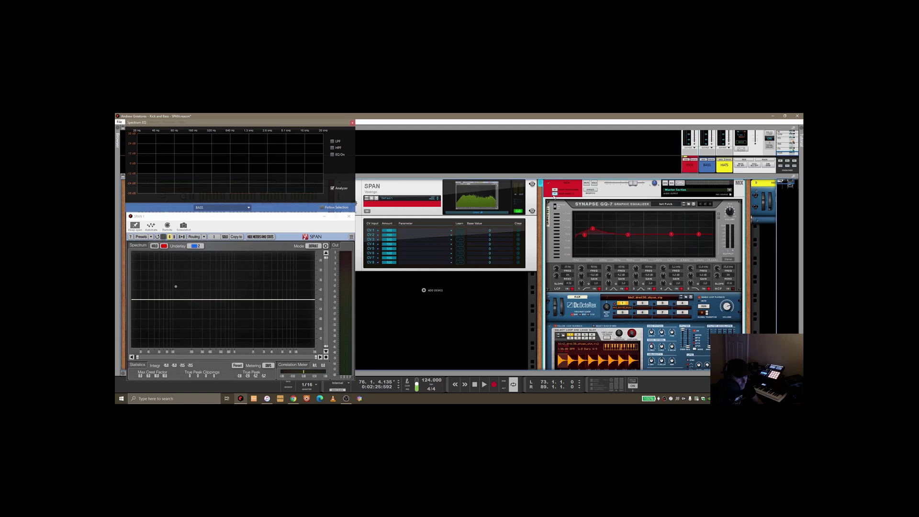
click(548, 299)
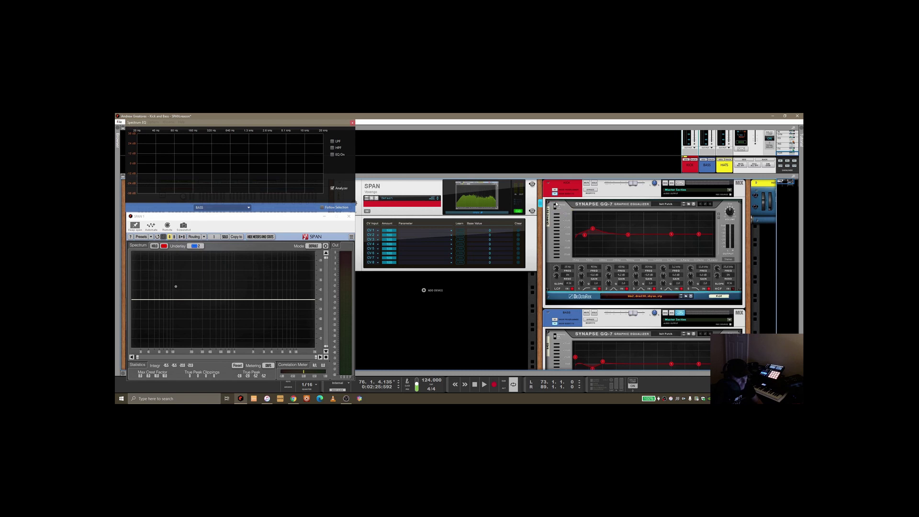
scroll(583, 261, down, 3)
click(555, 271)
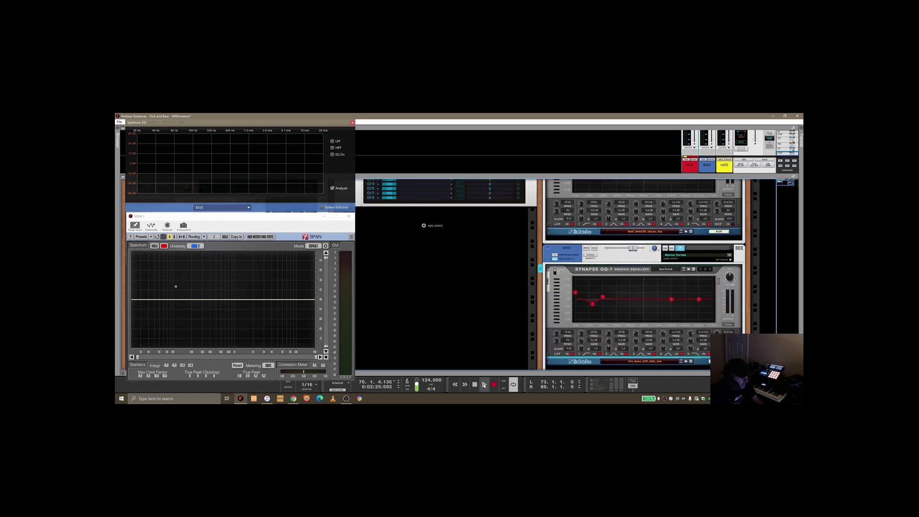